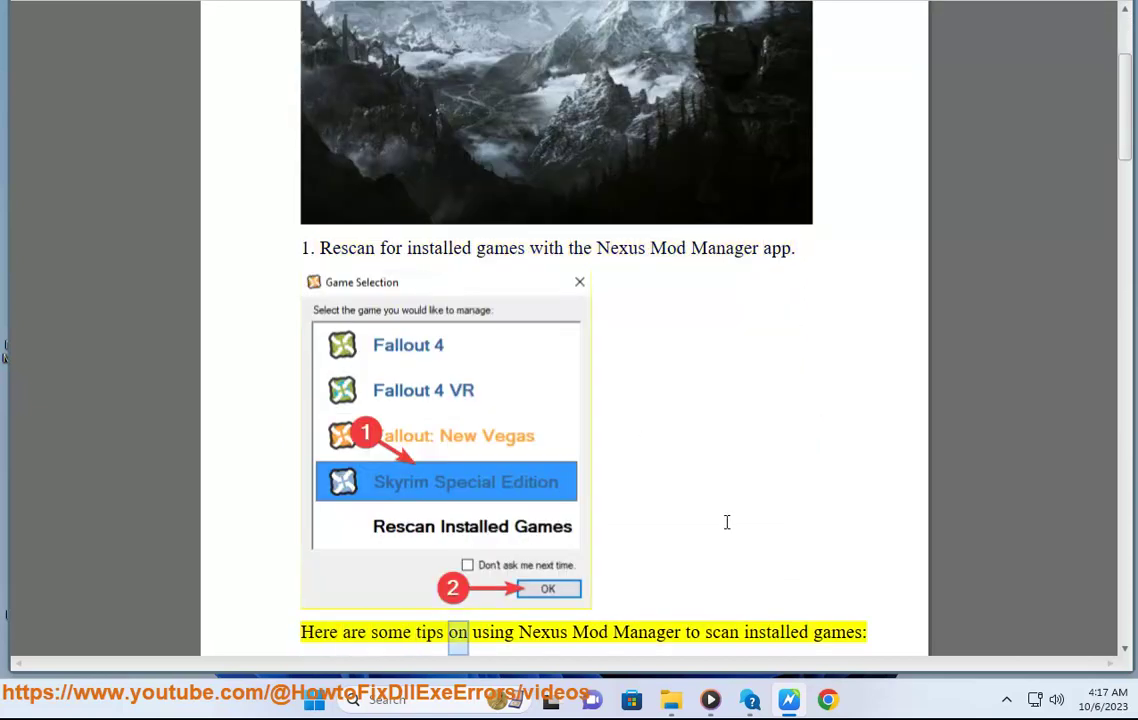
Open a Chrome window and shrink it so the Nexus Mod Manager guide stays visible
{"action": "left_click", "coordinate": [748, 697]}
{"action": "mouse_move", "coordinate": [310, 37]}
{"action": "left_mouse_down"}
{"action": "mouse_move", "coordinate": [800, 340]}
{"action": "mouse_move", "coordinate": [790, 323]}
{"action": "left_mouse_up"}
Search the web for 'NEXUS MOD MANANGER' and open the Vortex Mod Manager result in a new tab
{"action": "type", "text": "NE"}
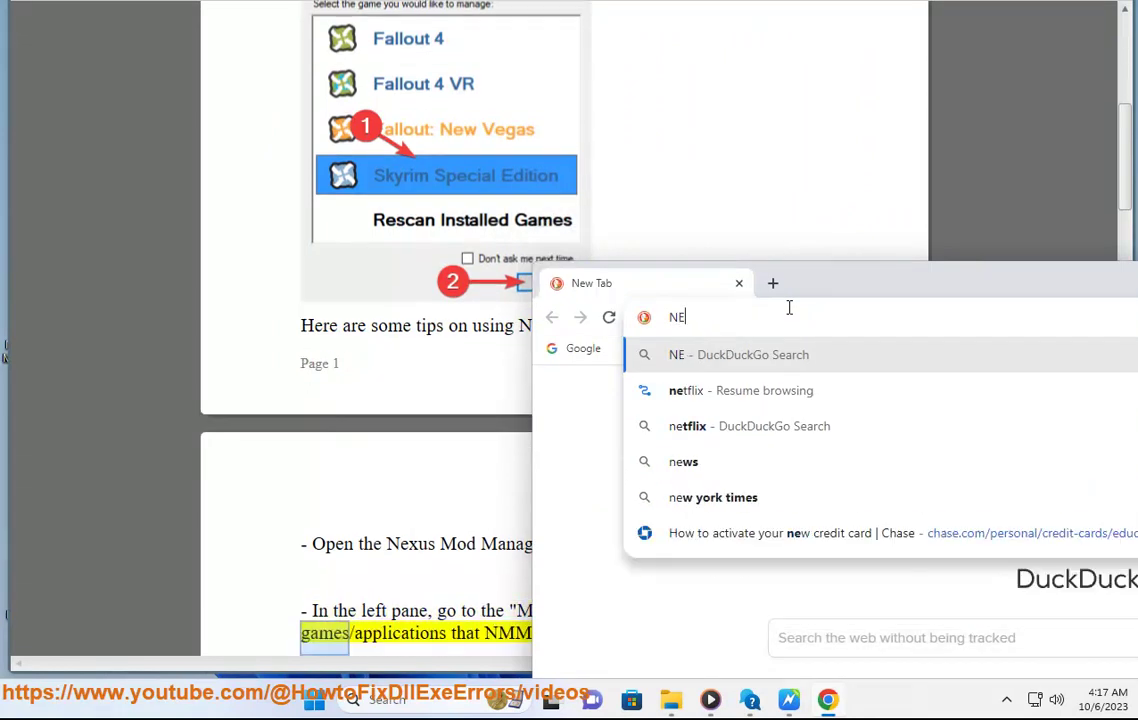
{"action": "type", "text": "XUS"}
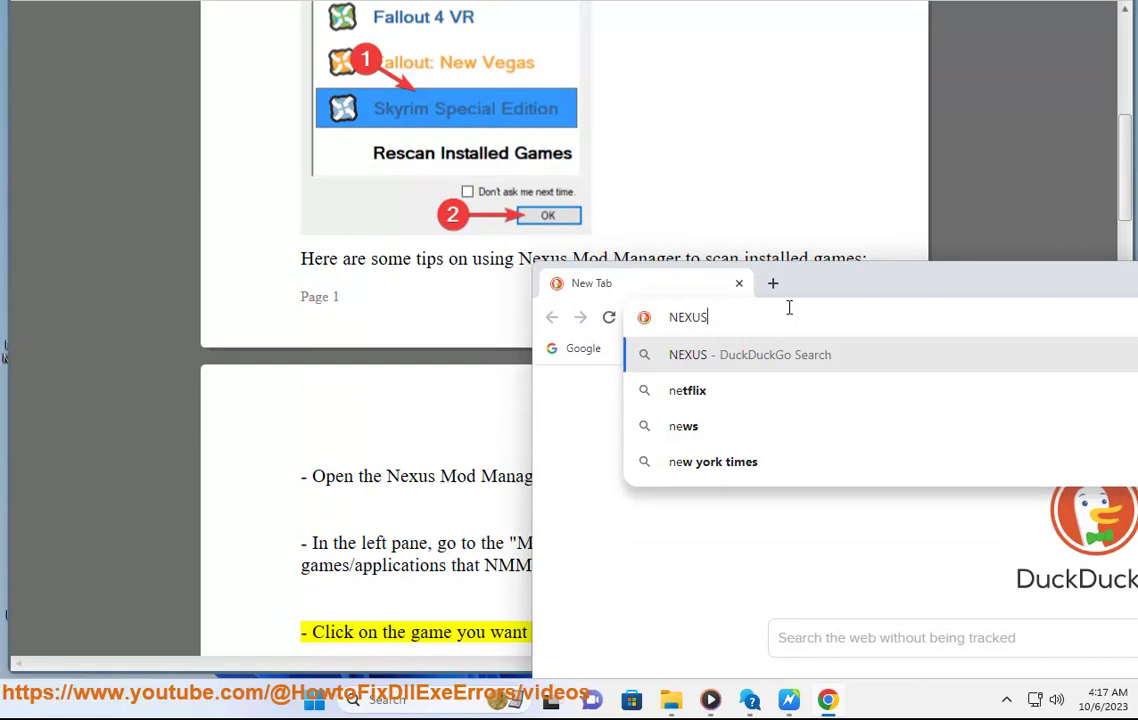
{"action": "type", "text": " MOD "}
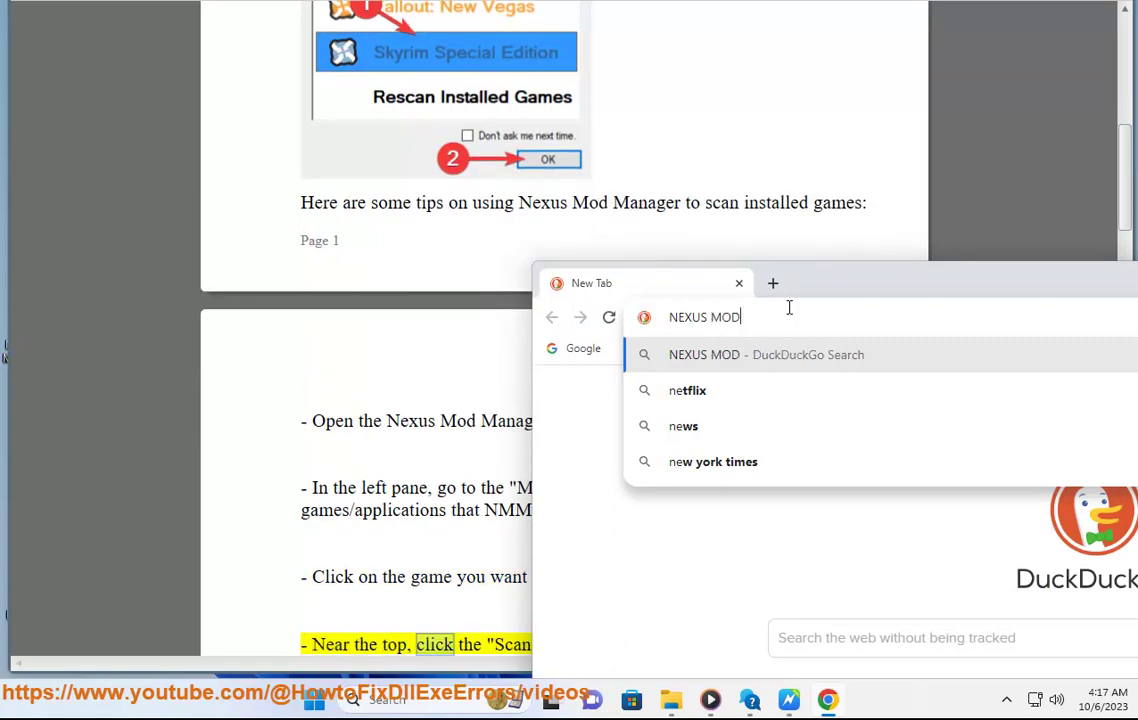
{"action": "type", "text": "MANANGER"}
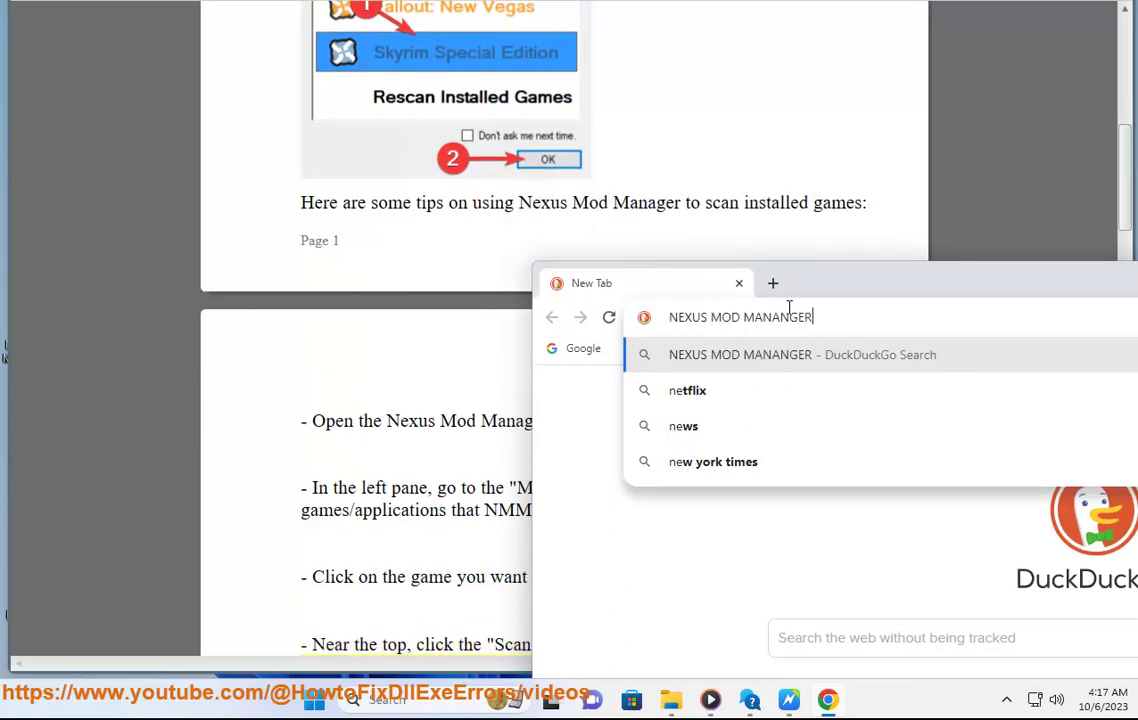
{"action": "key", "text": "Return"}
{"action": "left_click", "coordinate": [410, 292]}
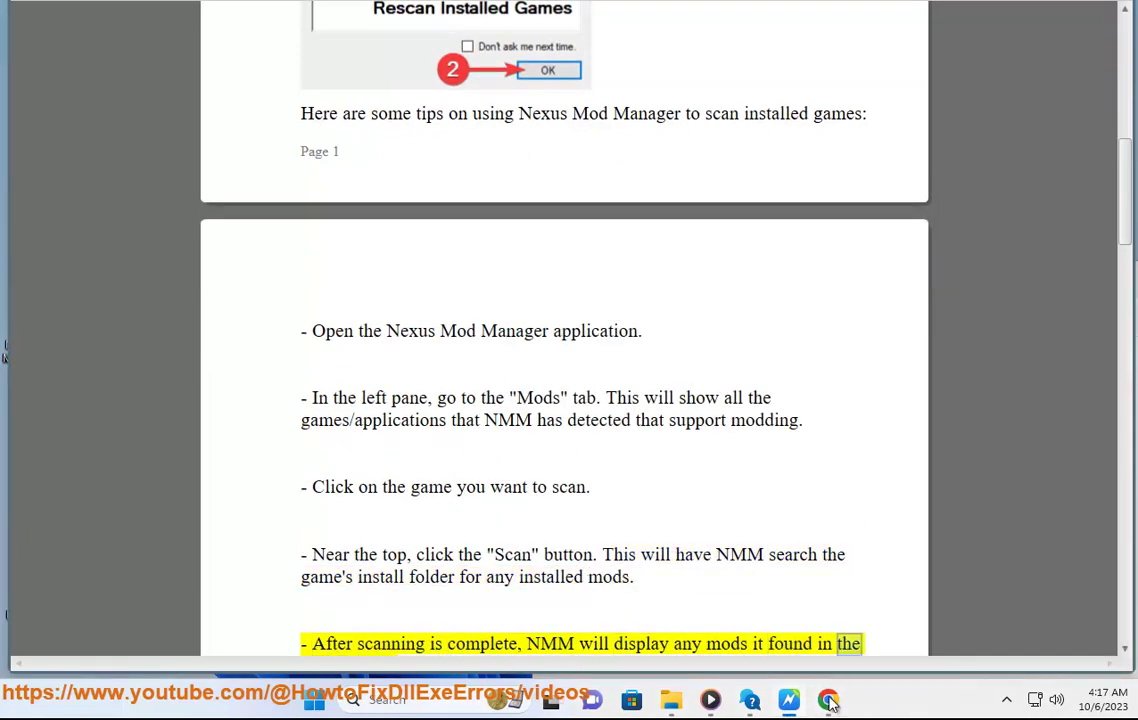
{"action": "key", "text": "alt+Tab"}
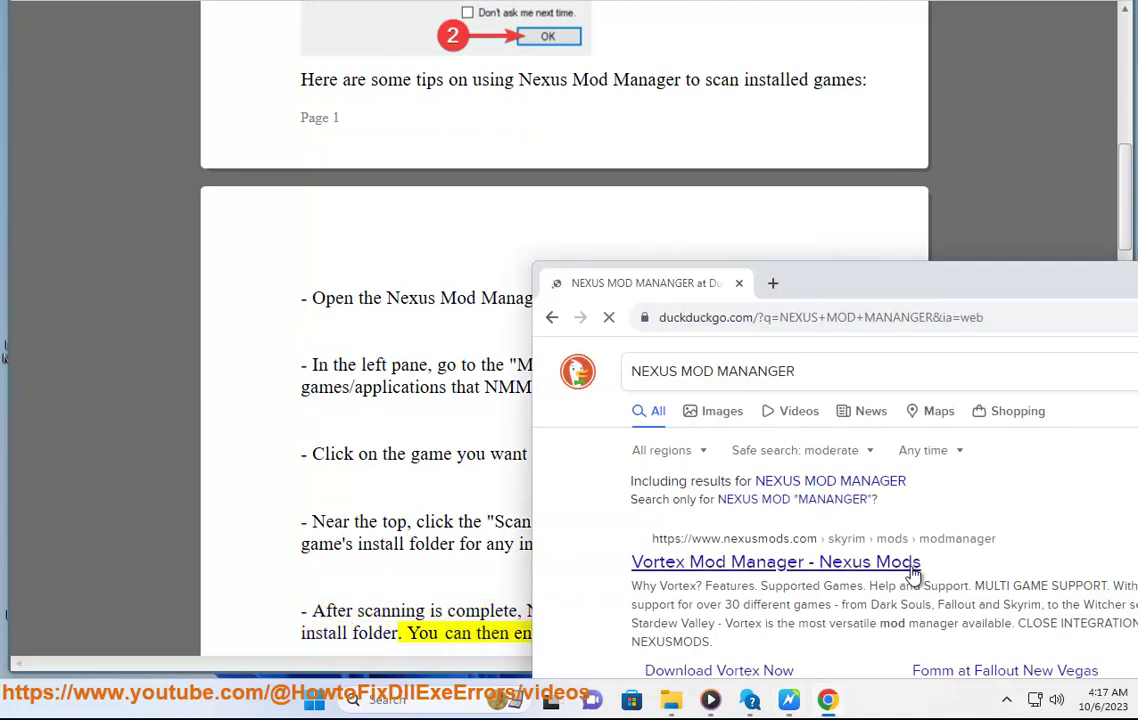
{"action": "right_click", "coordinate": [910, 570]}
{"action": "left_click", "coordinate": [960, 430]}
{"action": "key", "text": "alt+Tab"}
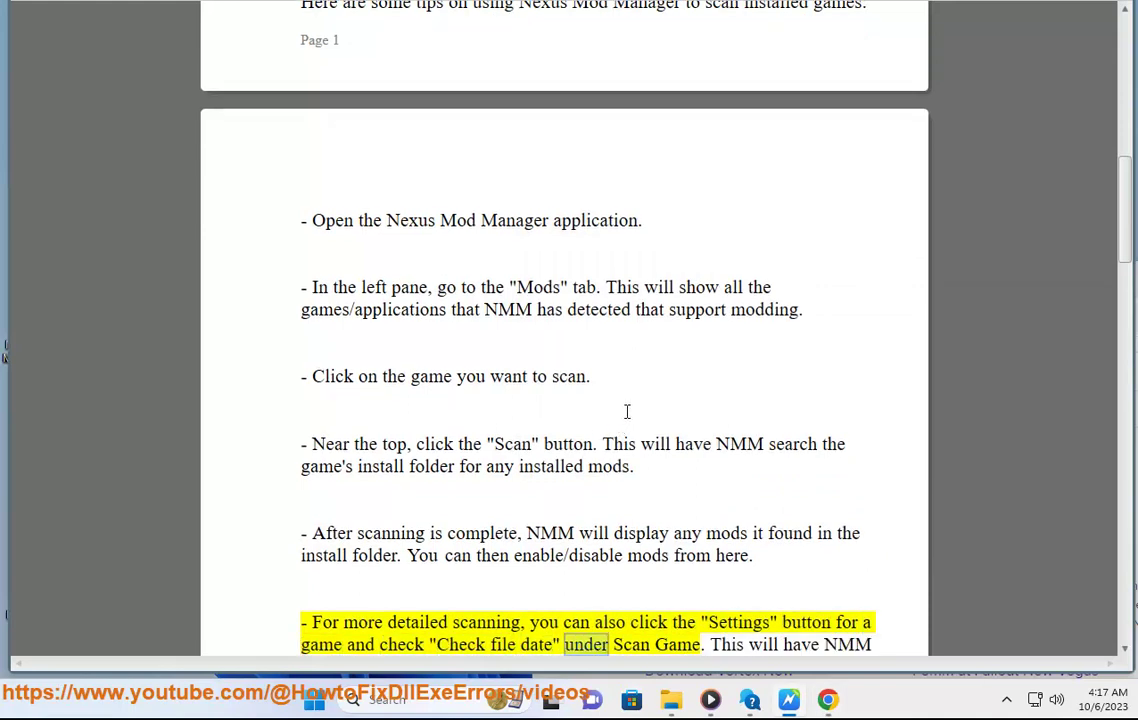
Try a Windows search for 'NEXUS', then reposition the Vortex page and scroll the guide to step 2
{"action": "left_click", "coordinate": [436, 690]}
{"action": "type", "text": "NEX"}
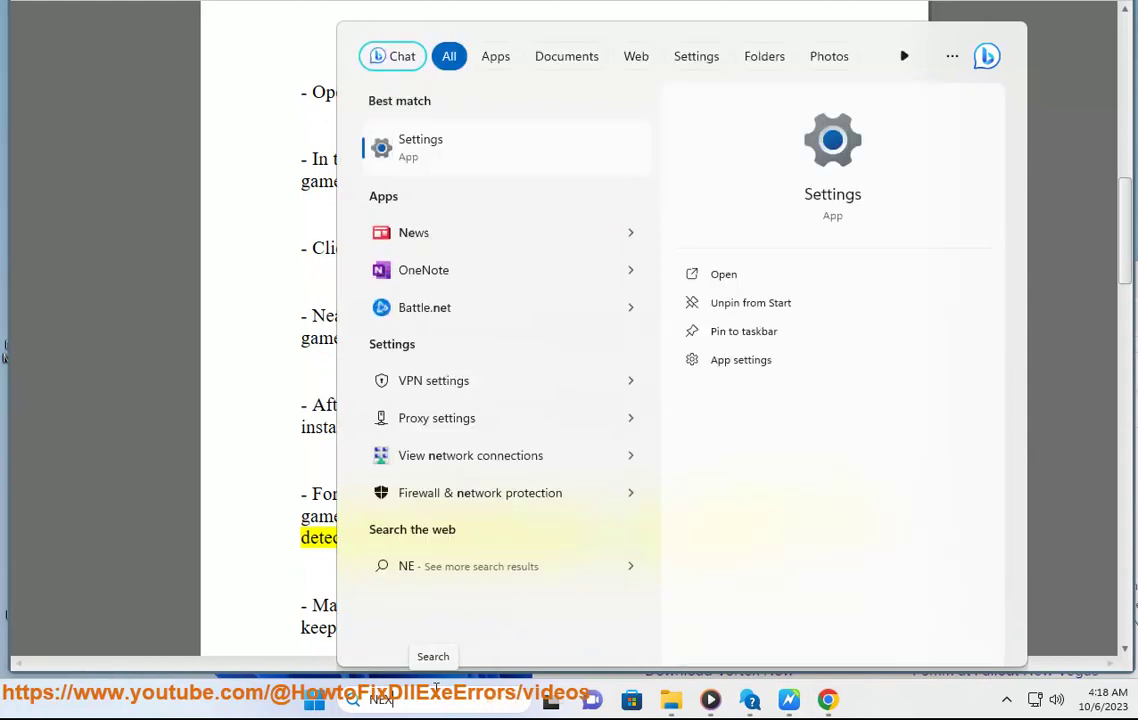
{"action": "key", "text": "BackSpace"}
{"action": "key", "text": "BackSpace"}
{"action": "type", "text": "US"}
{"action": "left_click", "coordinate": [203, 365]}
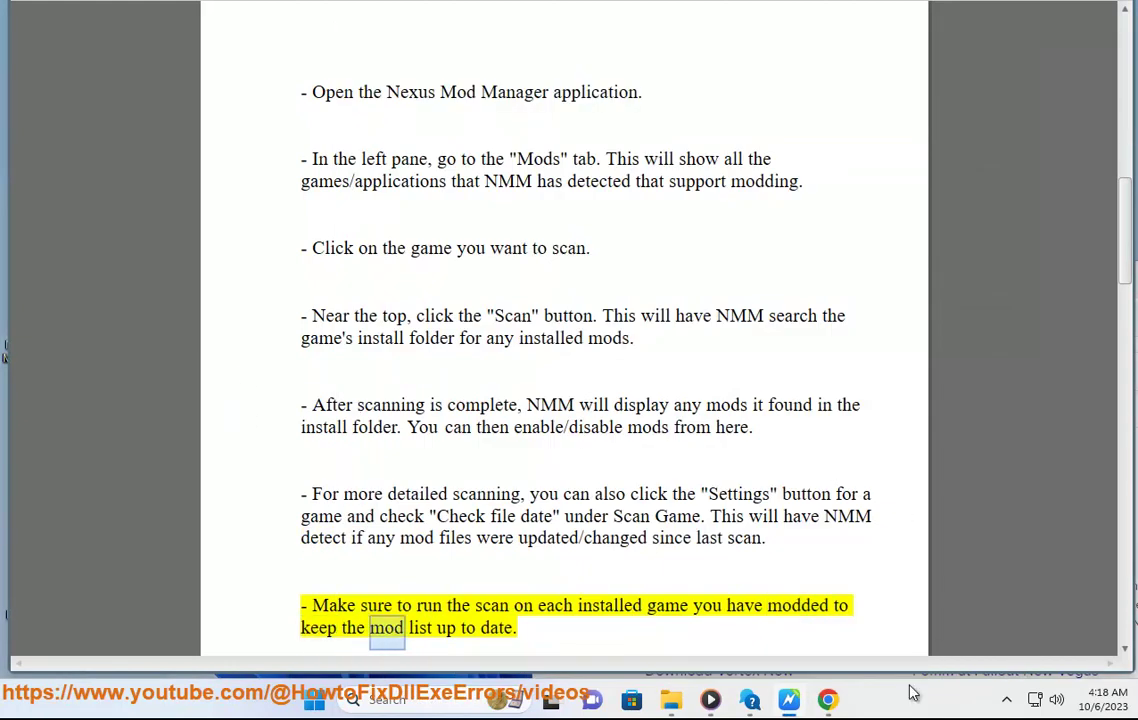
{"action": "left_click", "coordinate": [828, 699]}
{"action": "left_click", "coordinate": [872, 290]}
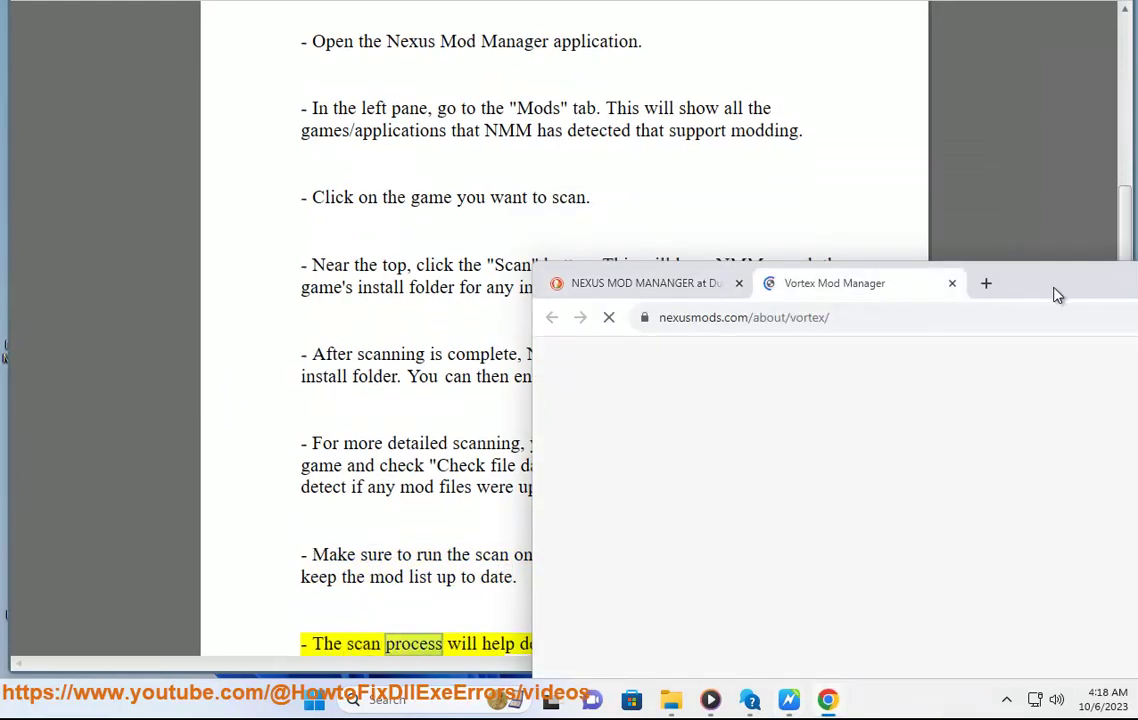
{"action": "left_click_drag", "start_coordinate": [1054, 292], "coordinate": [786, 163]}
{"action": "left_click", "coordinate": [465, 79]}
{"action": "scroll", "coordinate": [688, 290], "scroll_direction": "down", "scroll_amount": 1}
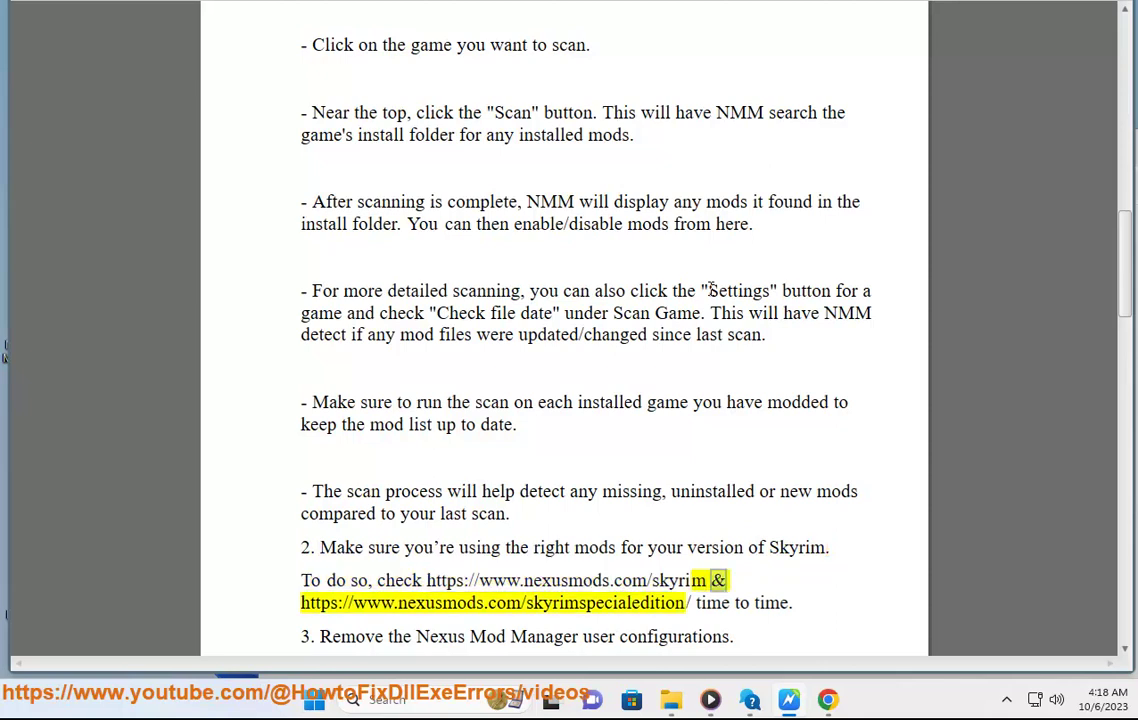
Move the Vortex browser window aside and select 'configurations' in the guide's step 3
{"action": "left_click", "coordinate": [823, 708]}
{"action": "mouse_move", "coordinate": [818, 163]}
{"action": "left_mouse_down"}
{"action": "mouse_move", "coordinate": [646, 64]}
{"action": "mouse_move", "coordinate": [584, 43]}
{"action": "left_mouse_up"}
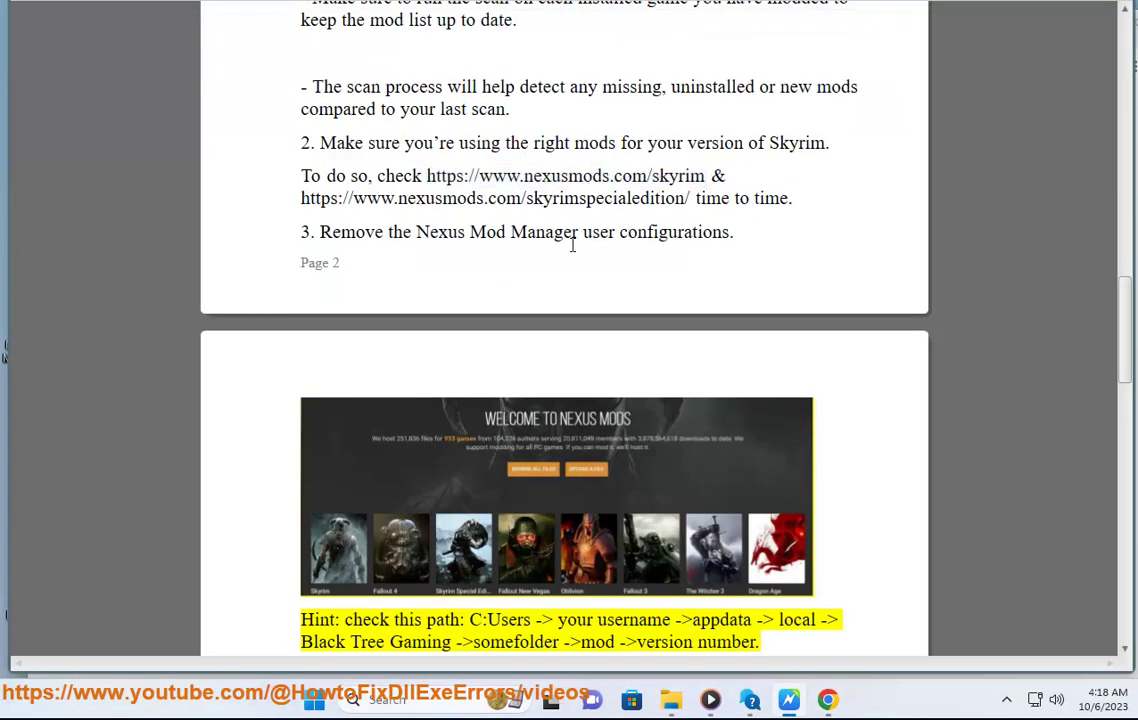
{"action": "double_click", "coordinate": [661, 236]}
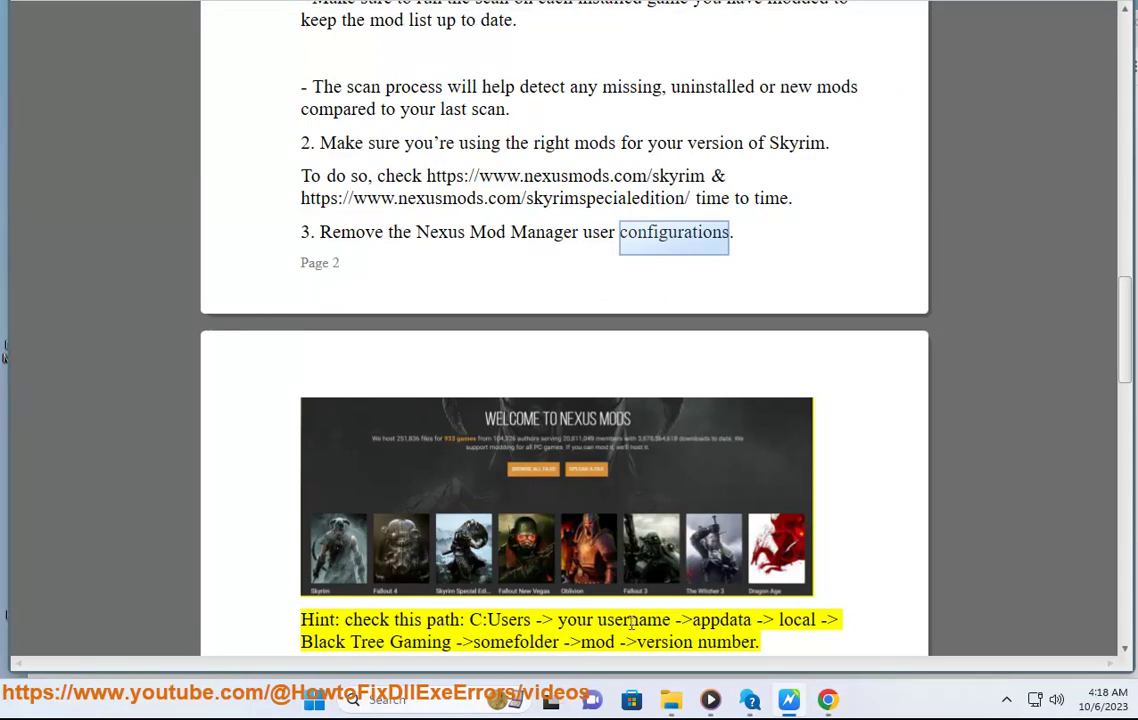
Browse File Explorer through Local Disk (C:) and Users into the user's profile folder
{"action": "left_click", "coordinate": [671, 703]}
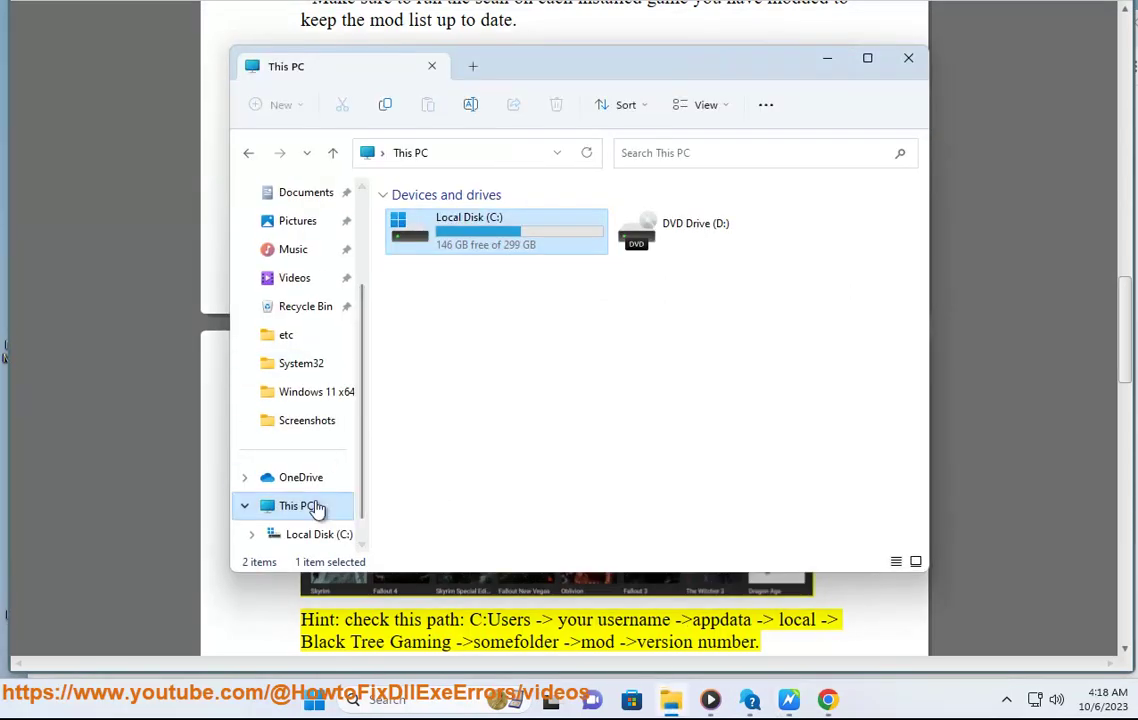
{"action": "double_click", "coordinate": [492, 250]}
{"action": "scroll", "coordinate": [483, 420], "scroll_direction": "down", "scroll_amount": 5}
{"action": "double_click", "coordinate": [444, 416]}
{"action": "left_click", "coordinate": [432, 276]}
{"action": "double_click", "coordinate": [432, 276]}
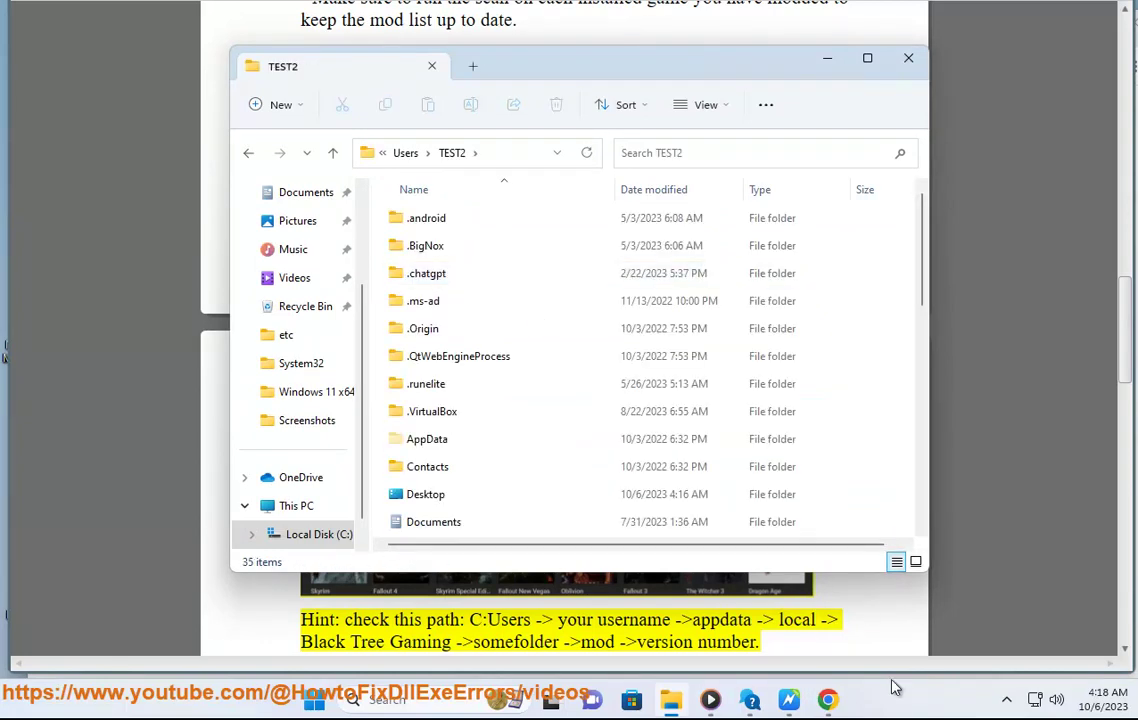
Check the signed-in user on Task Manager's Users page, then return to the profile folder
{"action": "right_click", "coordinate": [930, 648]}
{"action": "left_click", "coordinate": [940, 632]}
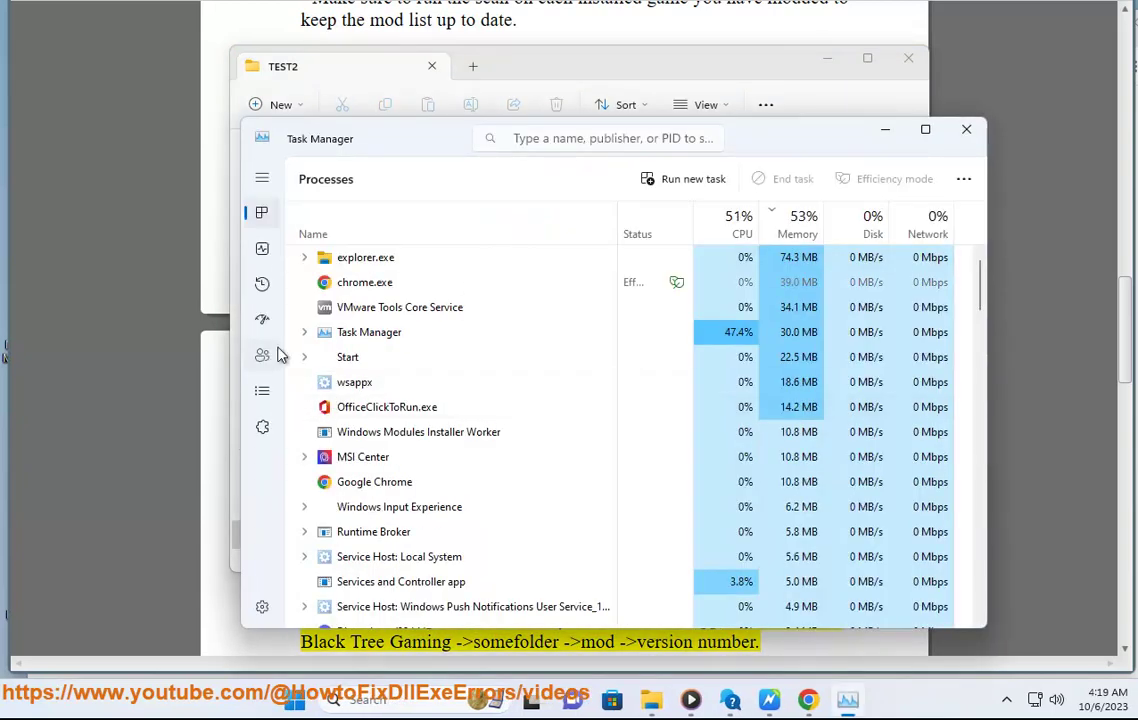
{"action": "left_click", "coordinate": [262, 355]}
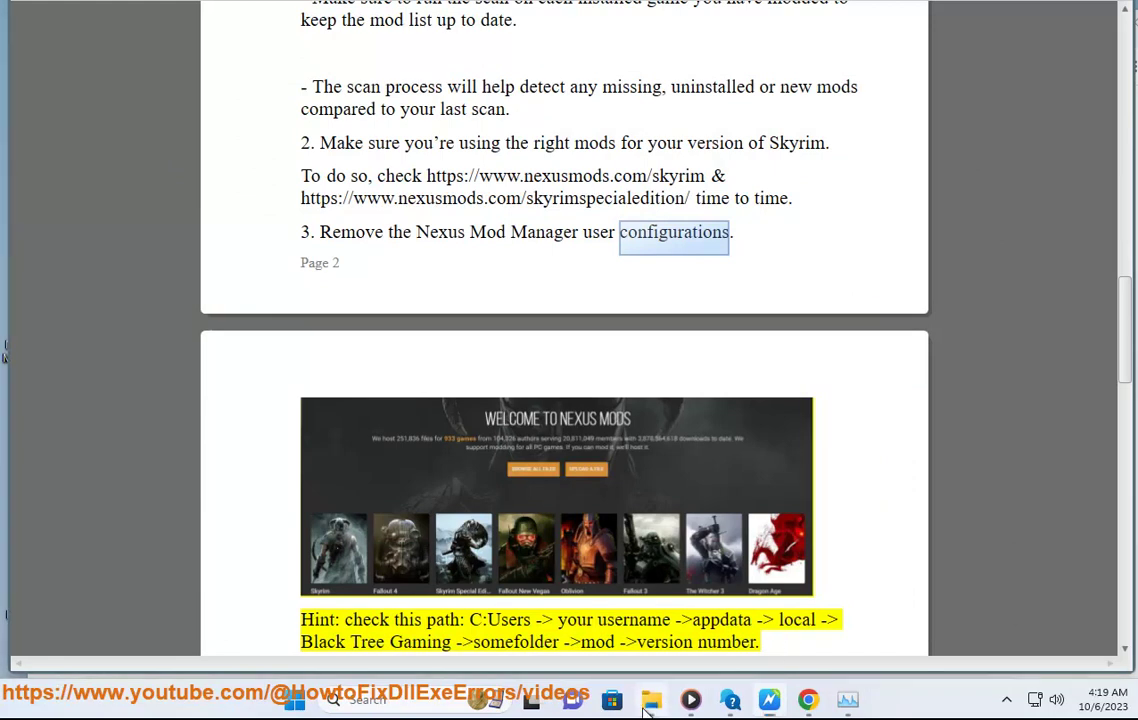
{"action": "left_click", "coordinate": [651, 699]}
{"action": "mouse_move", "coordinate": [530, 87]}
{"action": "left_mouse_down"}
{"action": "mouse_move", "coordinate": [838, 370]}
{"action": "mouse_move", "coordinate": [610, 356]}
{"action": "mouse_move", "coordinate": [676, 147]}
{"action": "mouse_move", "coordinate": [554, 84]}
{"action": "left_mouse_up"}
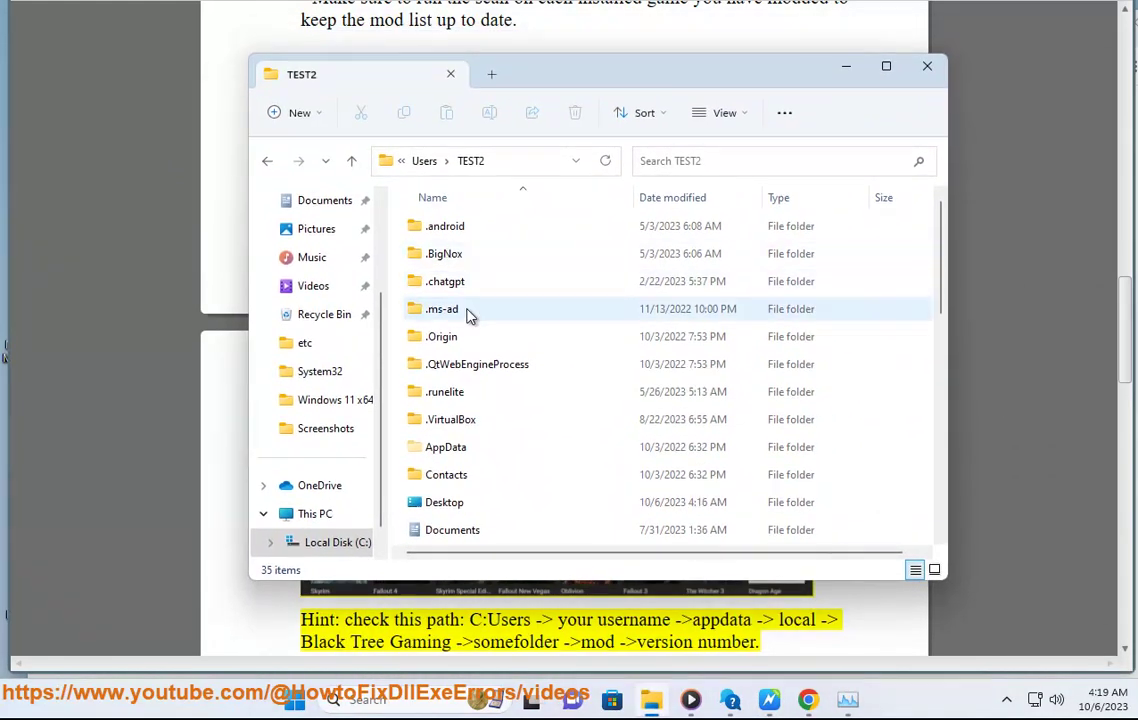
Open AppData\Local in the profile folder and jump to folders starting with B
{"action": "left_click", "coordinate": [453, 447]}
{"action": "double_click", "coordinate": [462, 452]}
{"action": "double_click", "coordinate": [462, 282]}
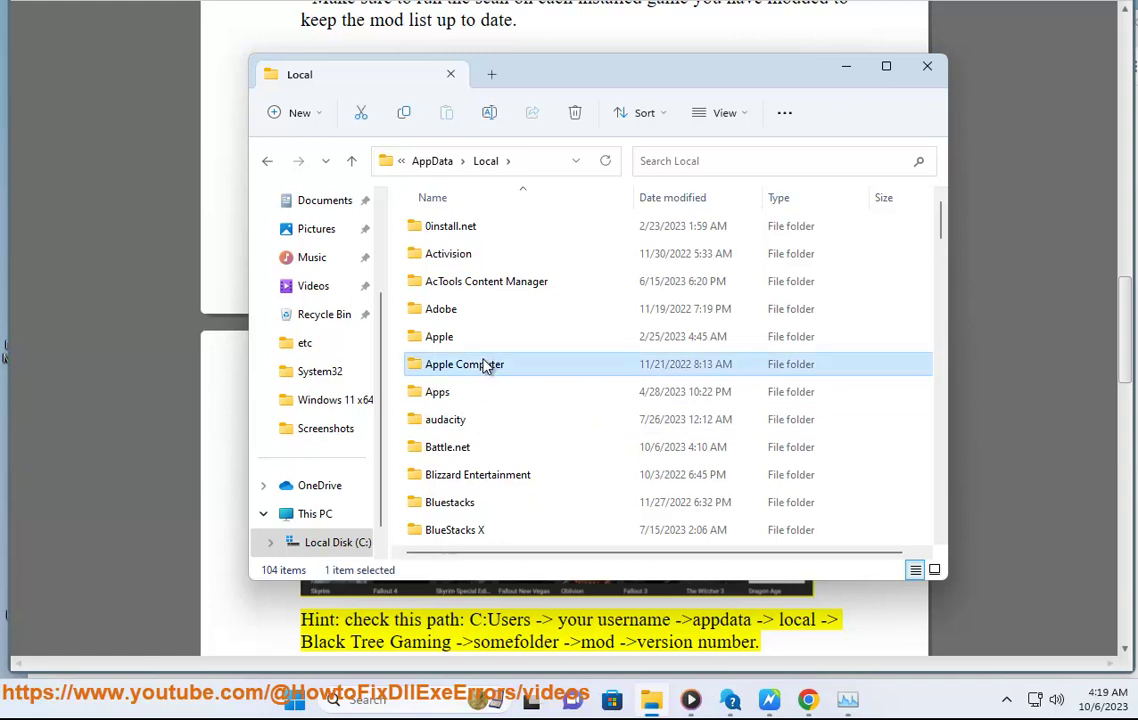
{"action": "key", "text": "b"}
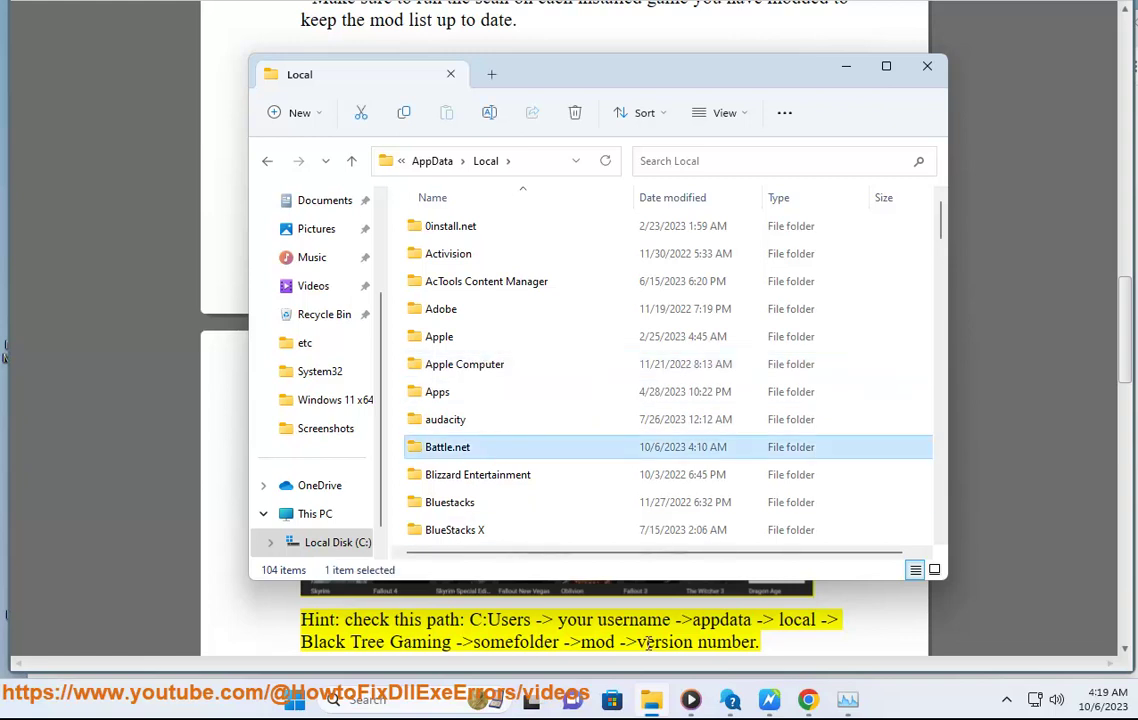
Return to the guide and select the last line of its path hint
{"action": "left_click", "coordinate": [661, 643]}
{"action": "scroll", "coordinate": [700, 610], "scroll_direction": "down", "scroll_amount": 1}
{"action": "mouse_move", "coordinate": [768, 599]}
{"action": "left_mouse_down"}
{"action": "mouse_move", "coordinate": [310, 580]}
{"action": "mouse_move", "coordinate": [326, 593]}
{"action": "left_mouse_up"}
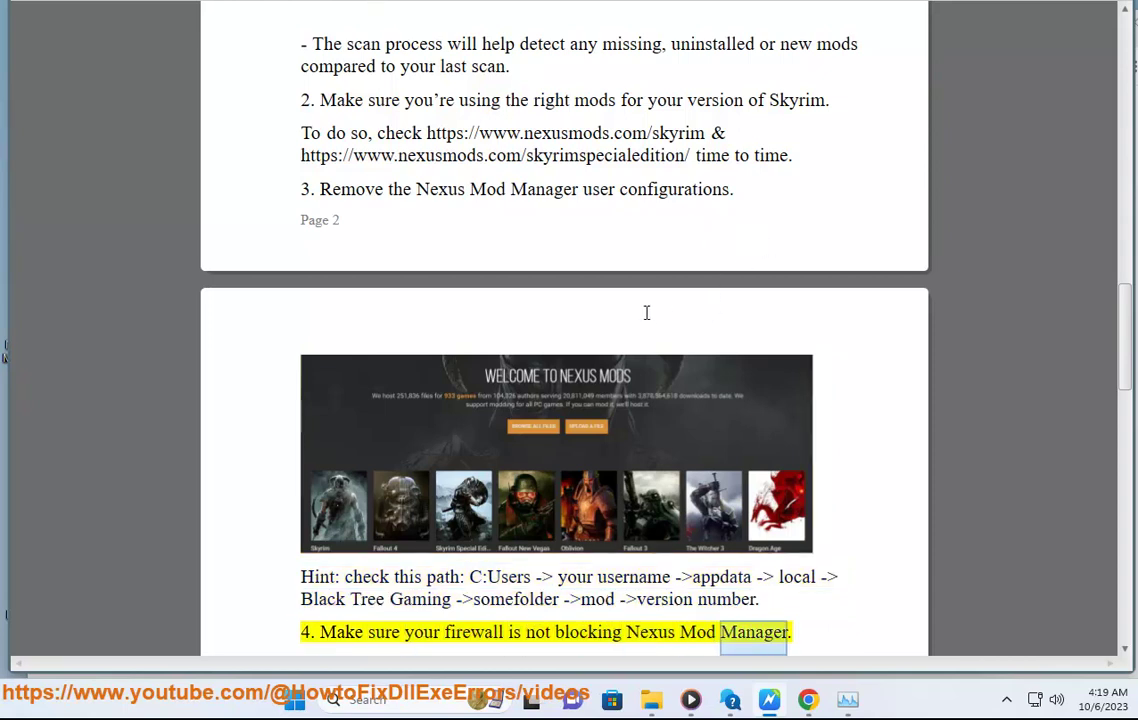
Search Windows for FIREWALL and open 'Allow an app through Windows Firewall'
{"action": "left_click", "coordinate": [400, 695]}
{"action": "type", "text": "FIREW"}
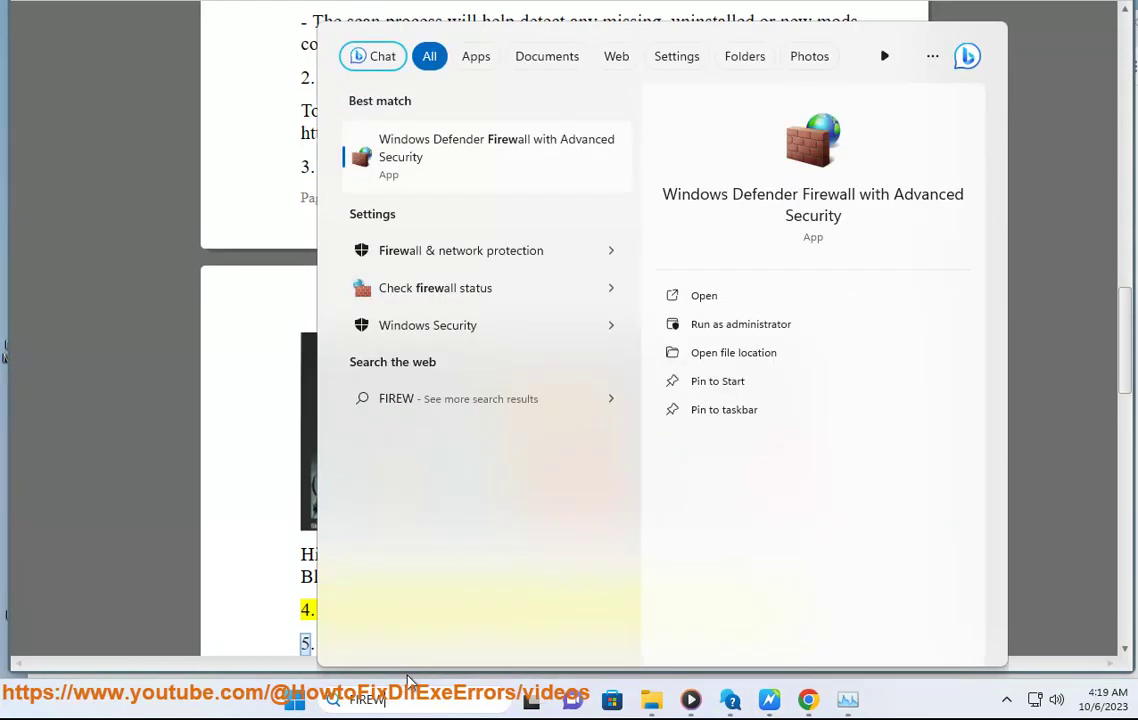
{"action": "type", "text": "ALL"}
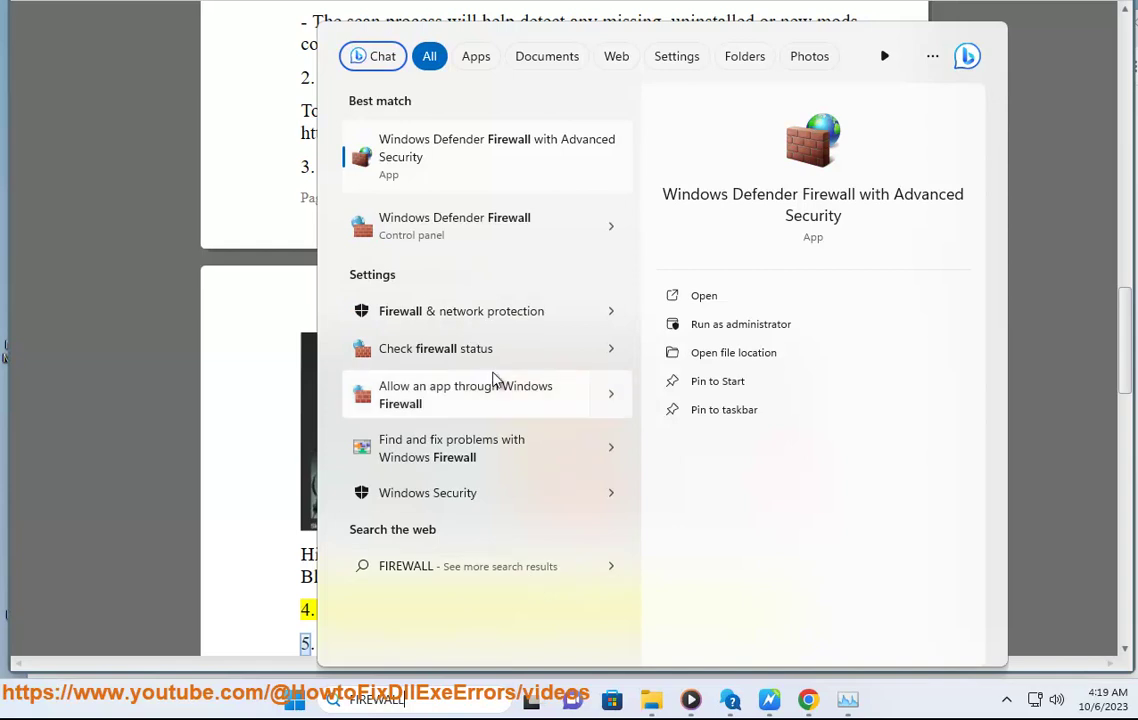
{"action": "left_click", "coordinate": [500, 410]}
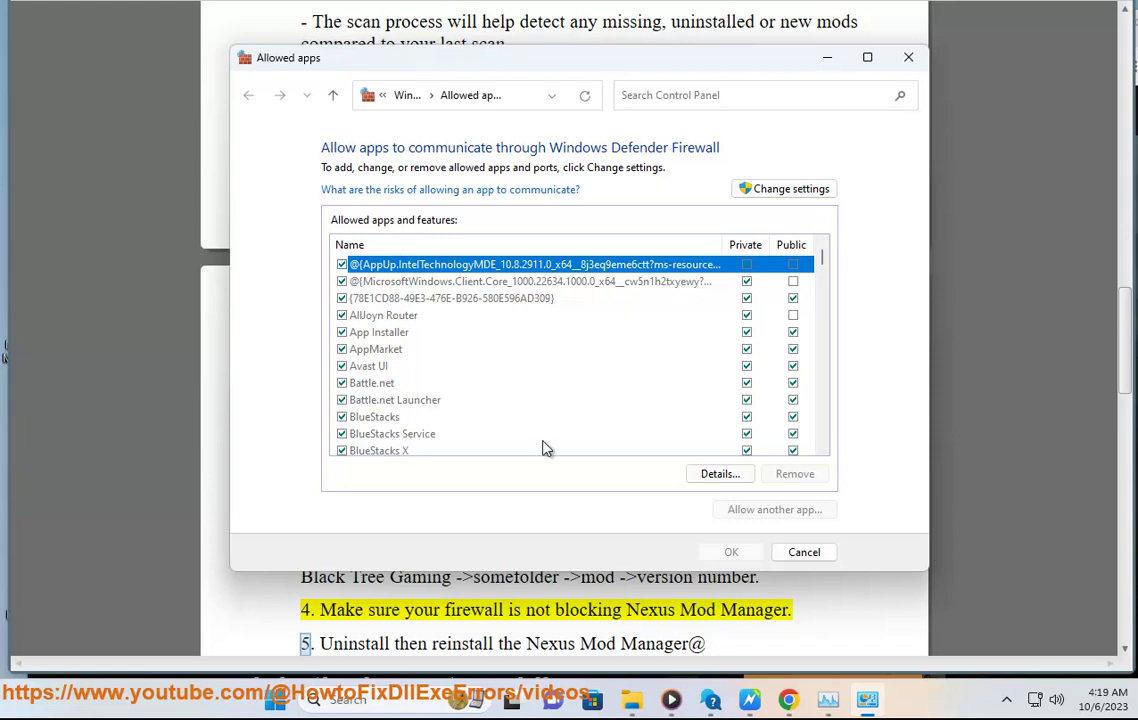
Look through the allowed apps list, selecting Battle.net, NoxVMHandle.exe and Narrator entries
{"action": "left_click", "coordinate": [456, 383]}
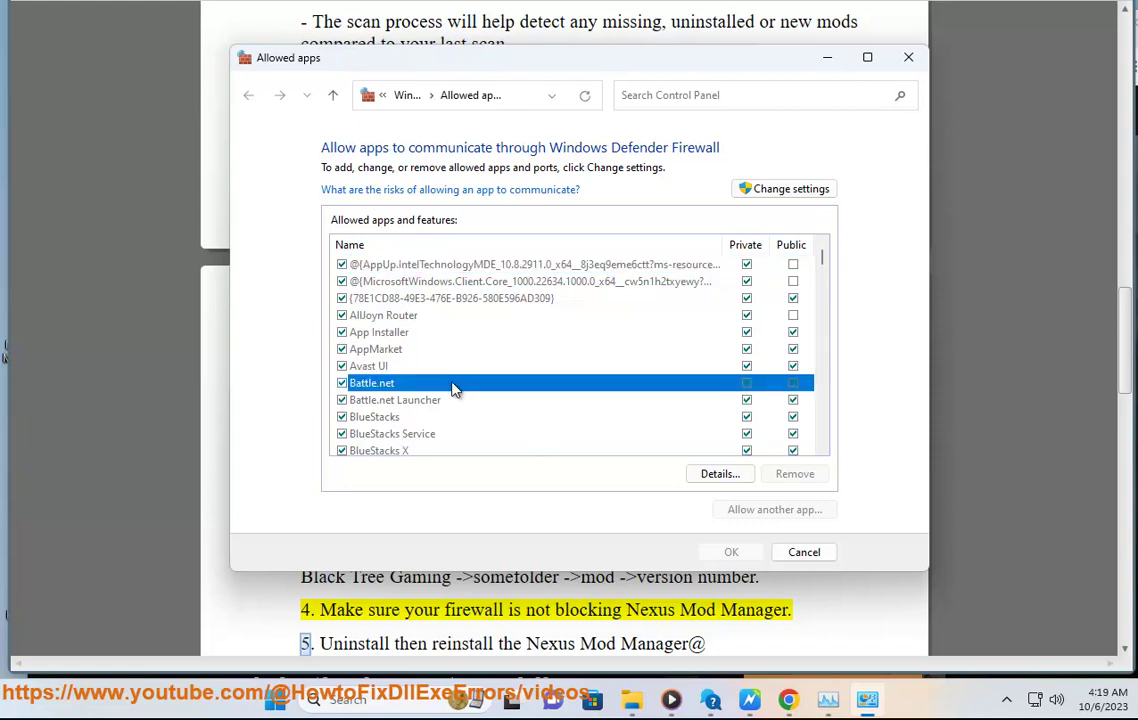
{"action": "key", "text": "n"}
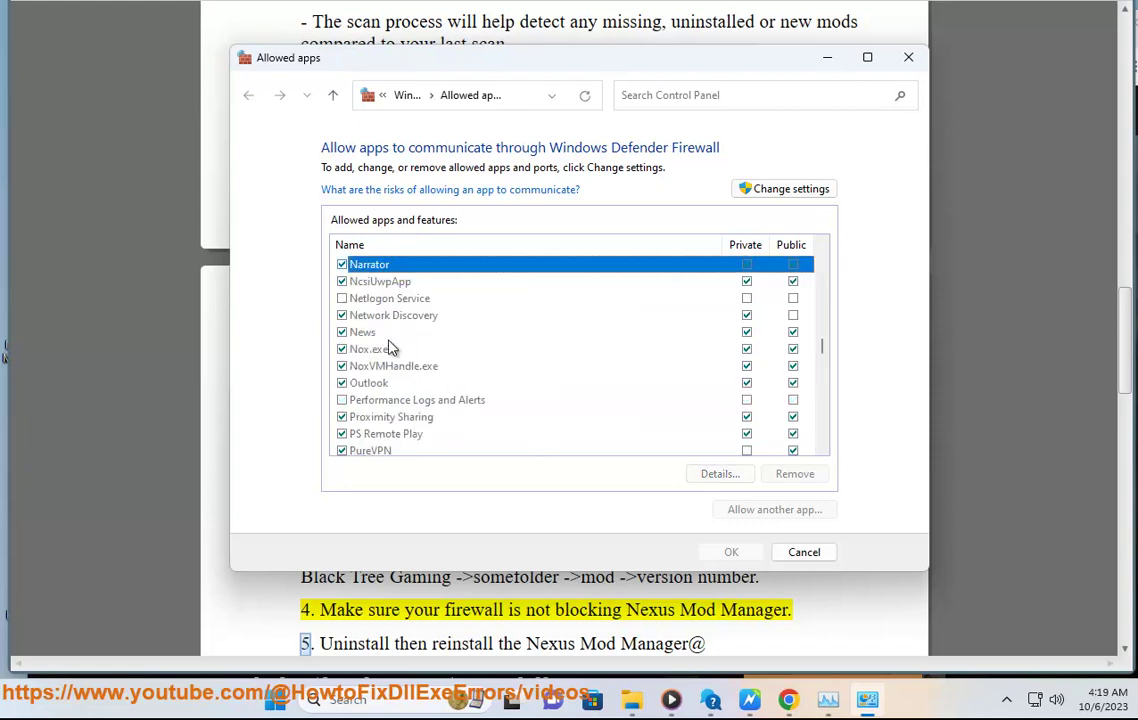
{"action": "left_click", "coordinate": [381, 367]}
{"action": "key", "text": "n"}
Unlock the list with Change settings, start Allow another app, cancel Browse, and return to the guide
{"action": "left_click", "coordinate": [787, 188]}
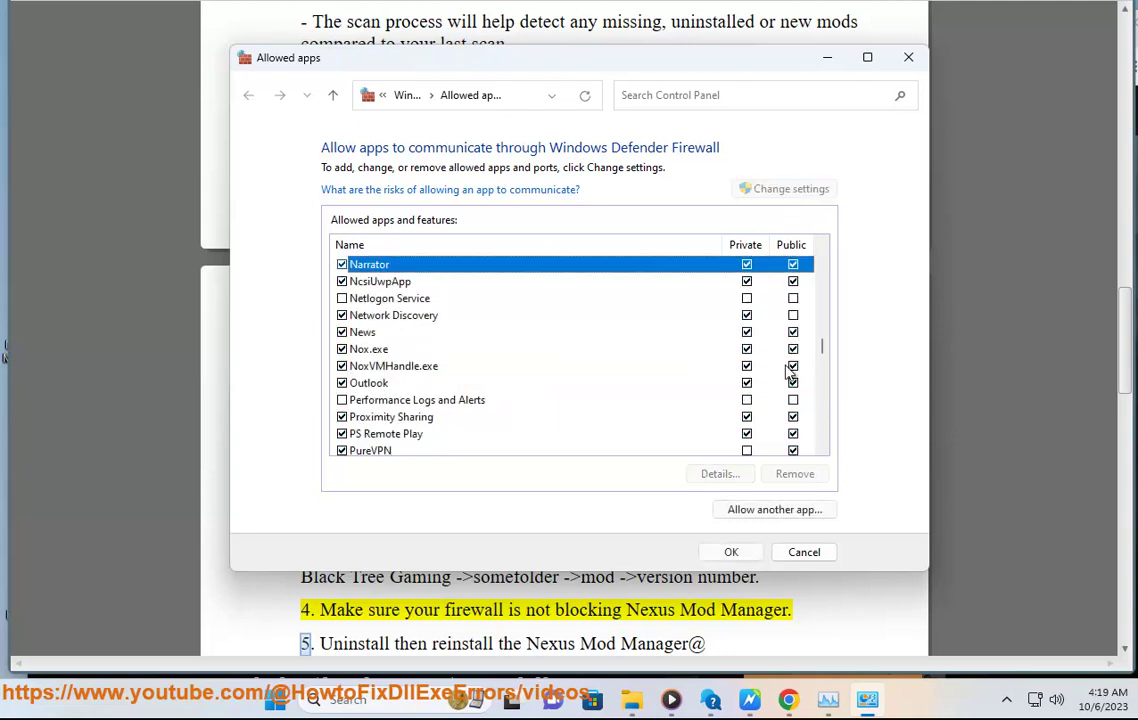
{"action": "left_click", "coordinate": [758, 509]}
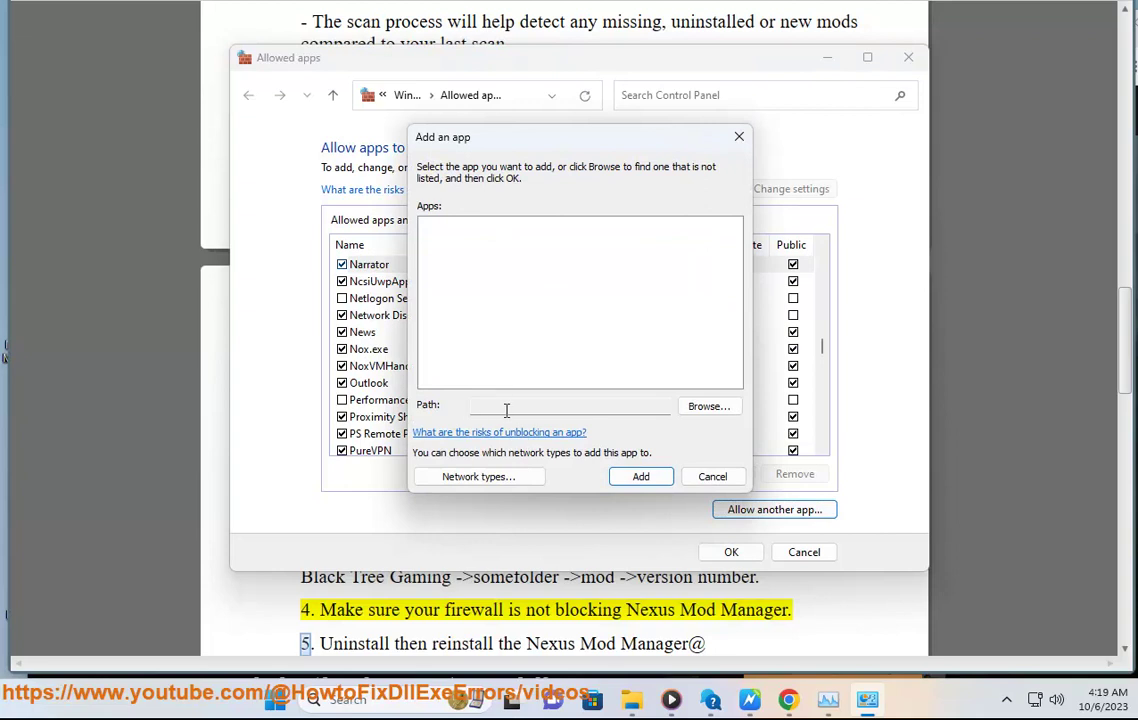
{"action": "left_click", "coordinate": [643, 409]}
{"action": "left_click", "coordinate": [685, 409]}
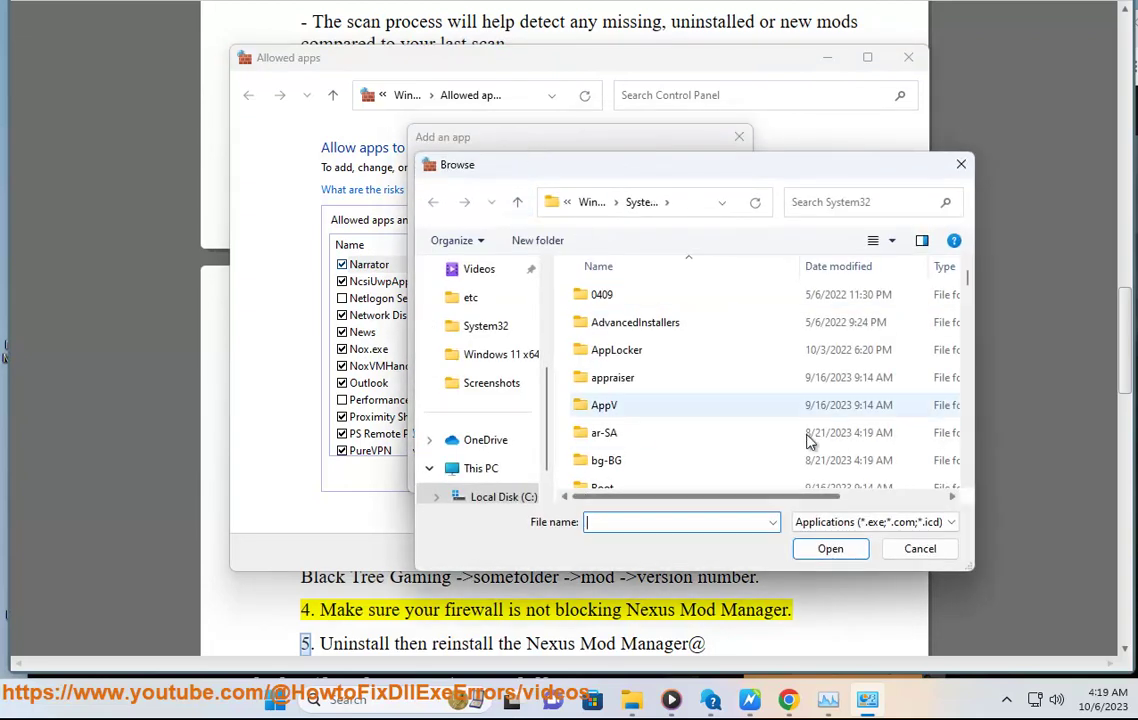
{"action": "left_click", "coordinate": [920, 548]}
{"action": "left_click", "coordinate": [862, 617]}
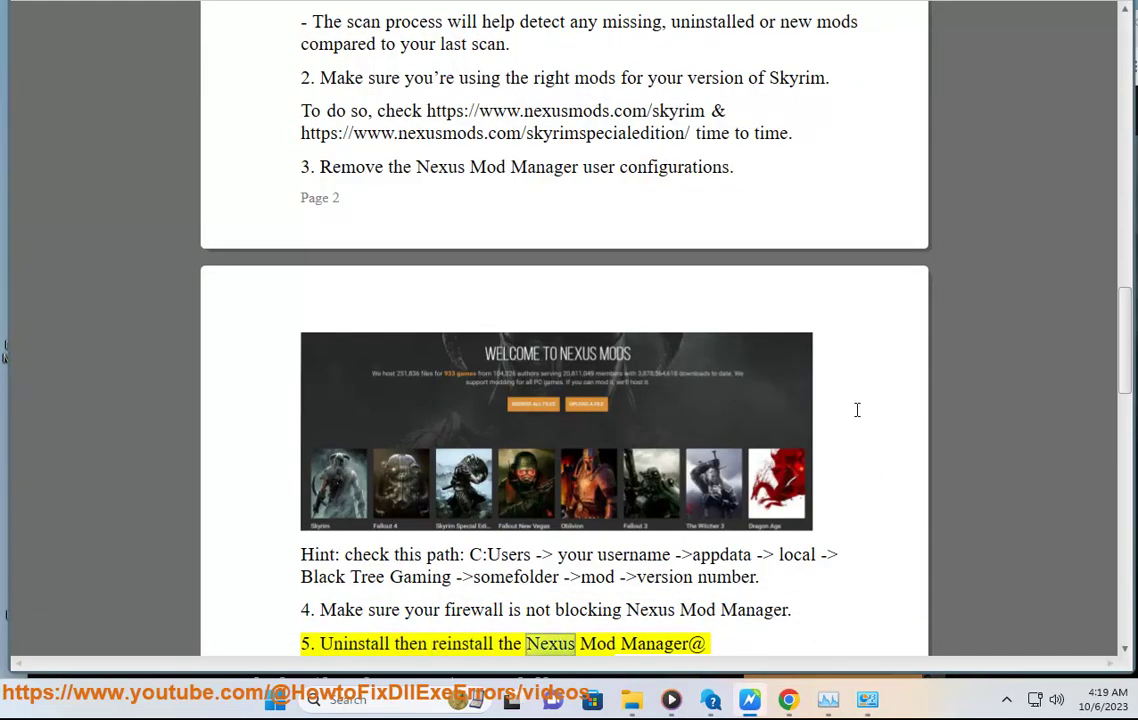
Scroll the guide to step 5 and open the installed apps page in Windows Settings
{"action": "scroll", "coordinate": [860, 406], "scroll_direction": "down", "scroll_amount": 4}
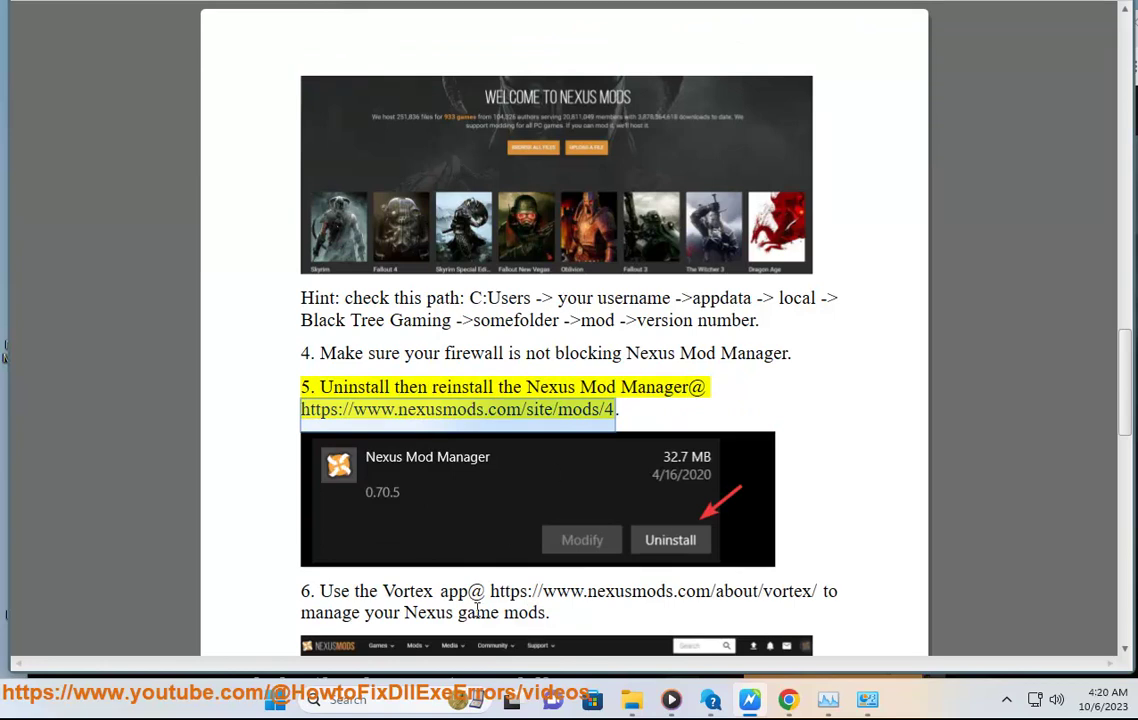
{"action": "left_click", "coordinate": [273, 700]}
{"action": "left_click", "coordinate": [612, 248]}
{"action": "left_click", "coordinate": [110, 260]}
Load nexusmods.com/site/mods/4 in a new tab and compare it with the latest Vortex release
{"action": "left_click", "coordinate": [788, 700]}
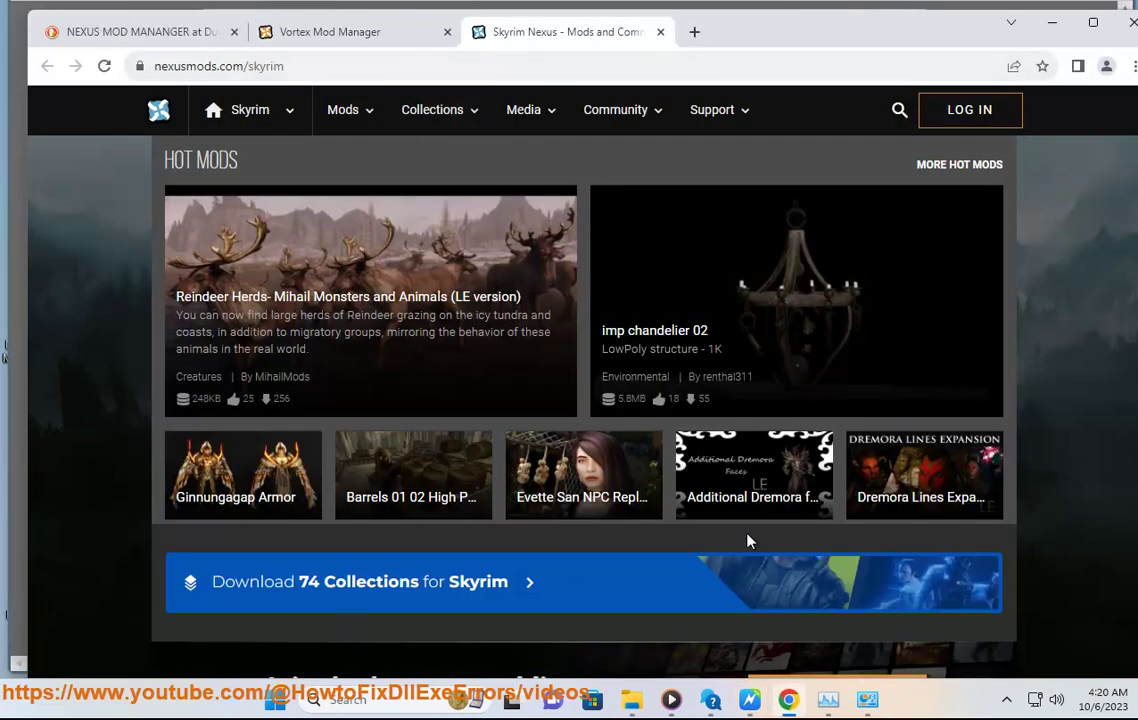
{"action": "left_click", "coordinate": [693, 33]}
{"action": "type", "text": "https://www.nexusmods.com/site/mods/4."}
{"action": "left_click", "coordinate": [370, 35]}
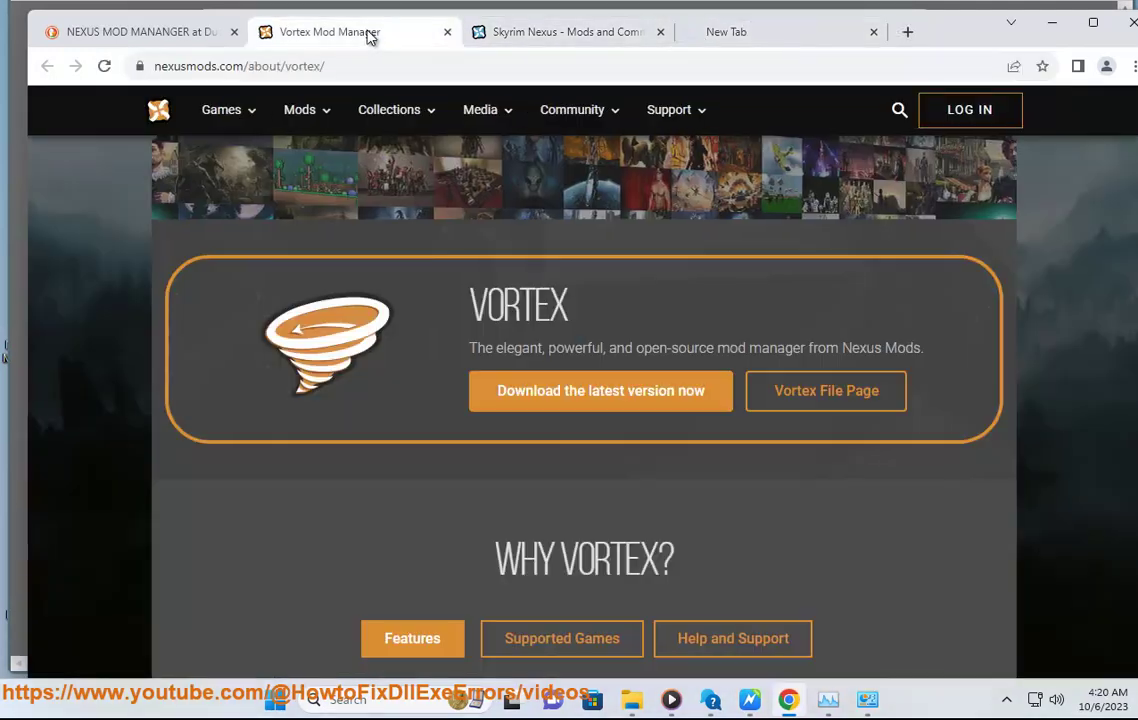
{"action": "left_click", "coordinate": [620, 395]}
{"action": "left_click", "coordinate": [765, 32]}
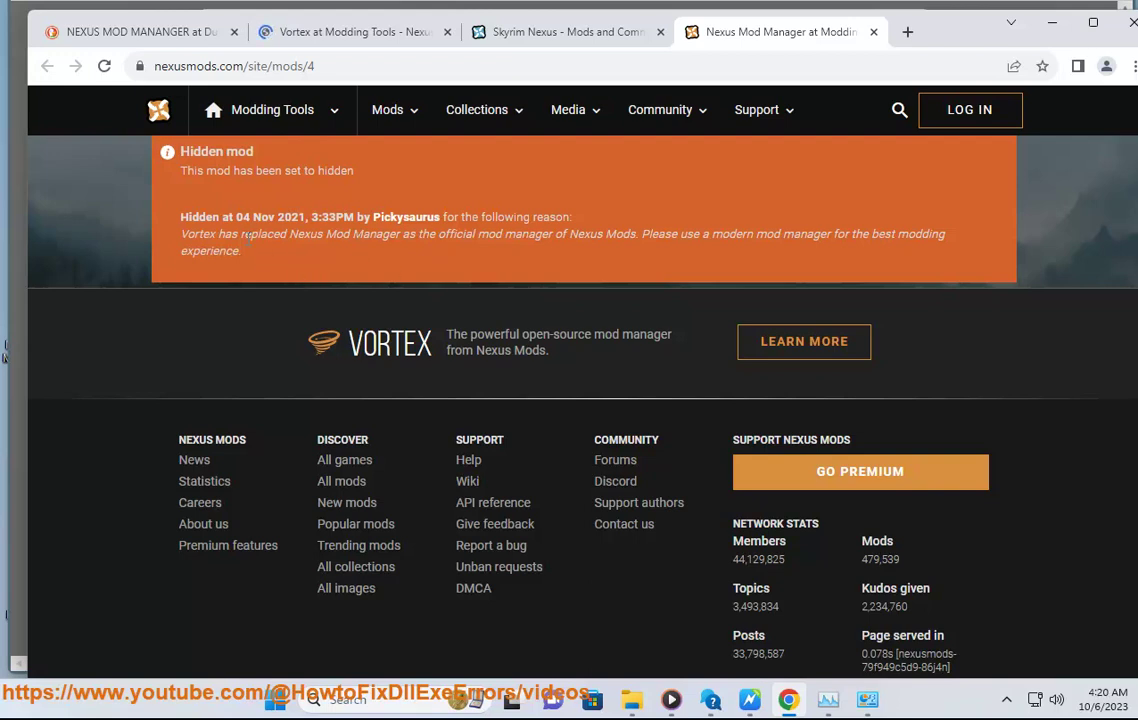
Choose the manual download of Vortex and proceed to download it
{"action": "left_click", "coordinate": [345, 31]}
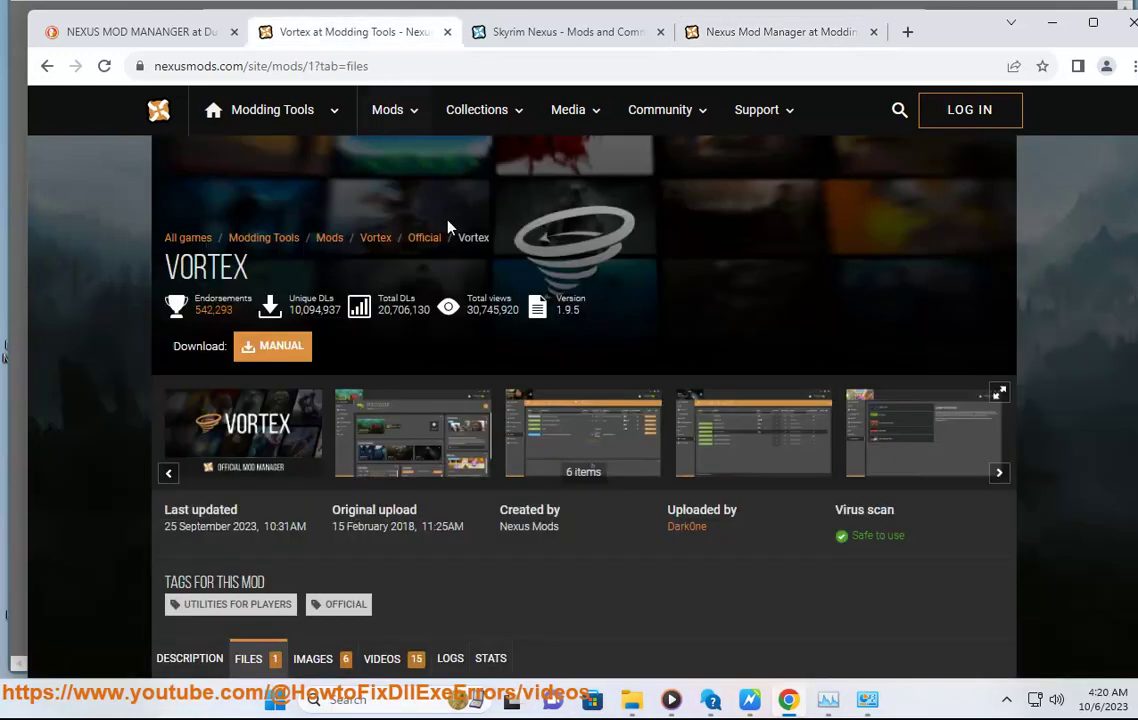
{"action": "left_click", "coordinate": [300, 350]}
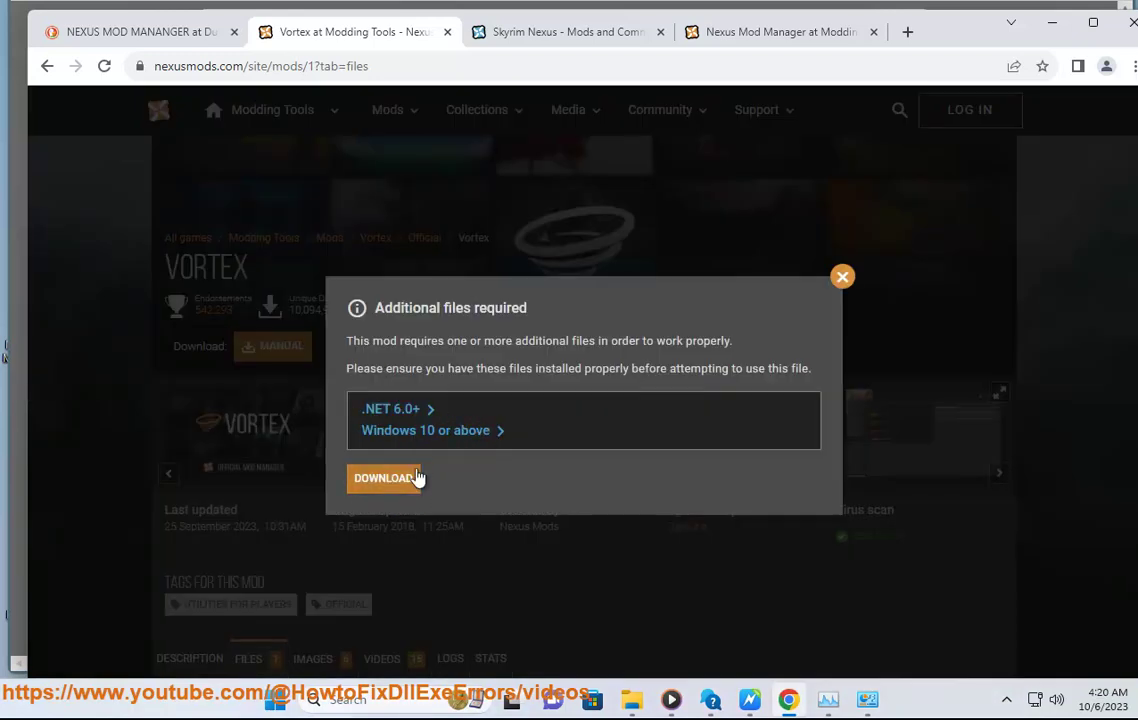
{"action": "left_click", "coordinate": [416, 478]}
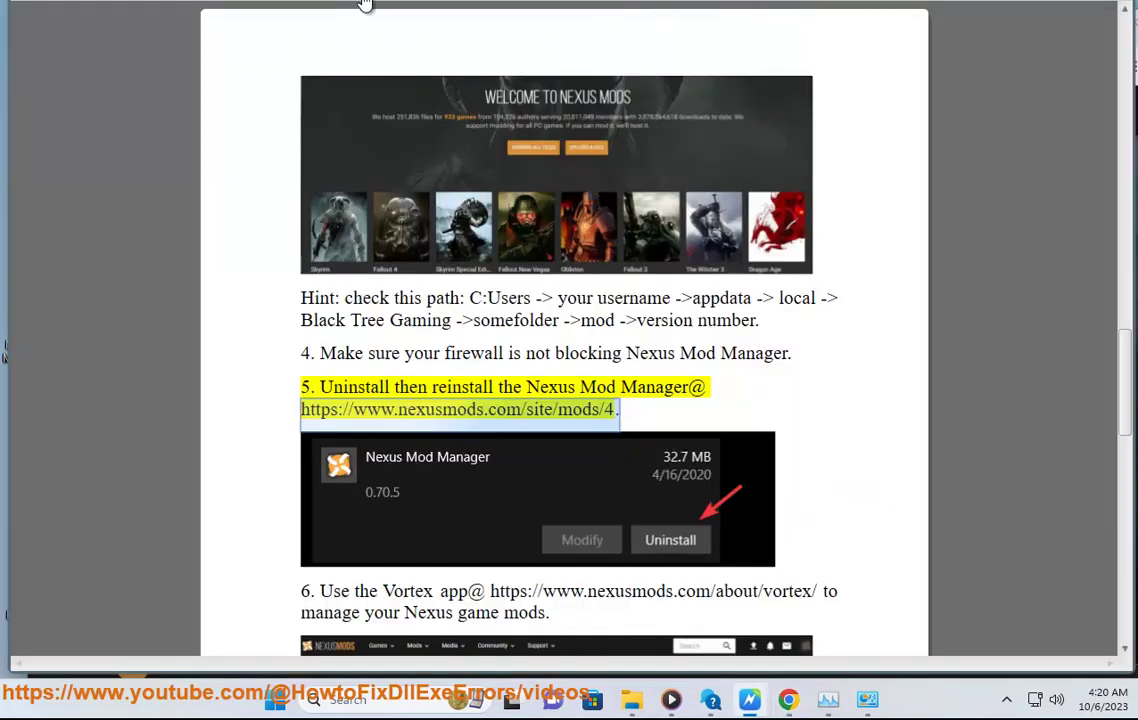
Read down to step 6 on the Vortex app, then return to Chrome's Vortex-1-1-9-5 download page
{"action": "scroll", "coordinate": [898, 442], "scroll_direction": "down", "scroll_amount": 1}
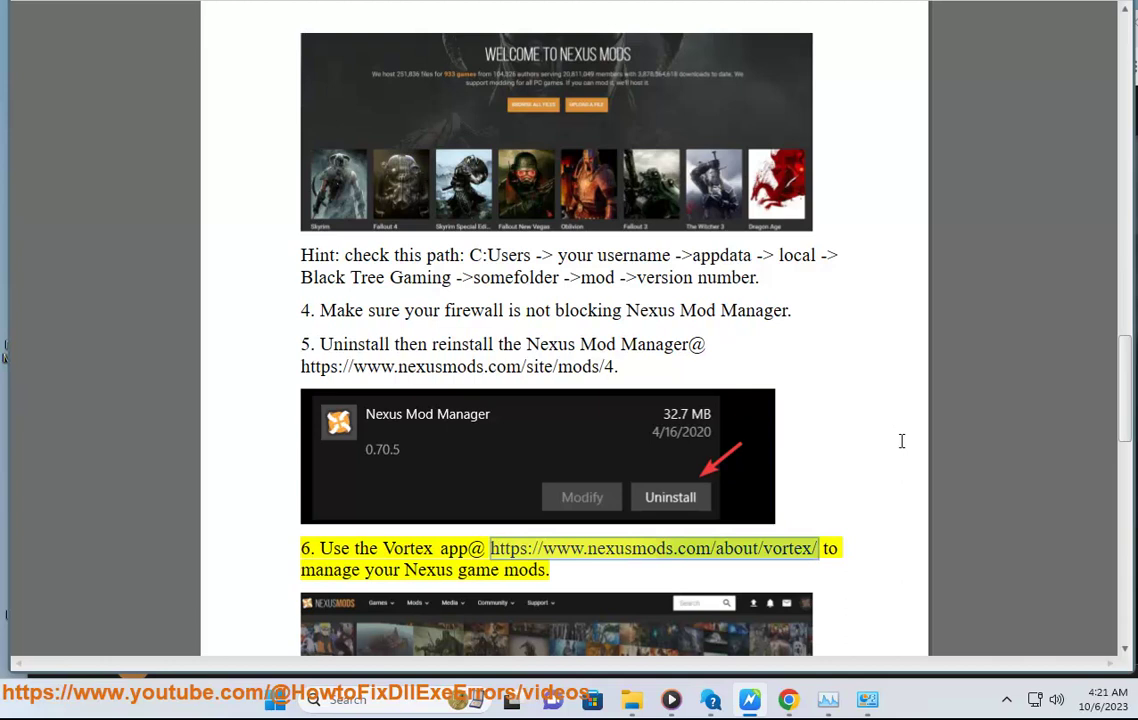
{"action": "scroll", "coordinate": [901, 441], "scroll_direction": "down", "scroll_amount": 5}
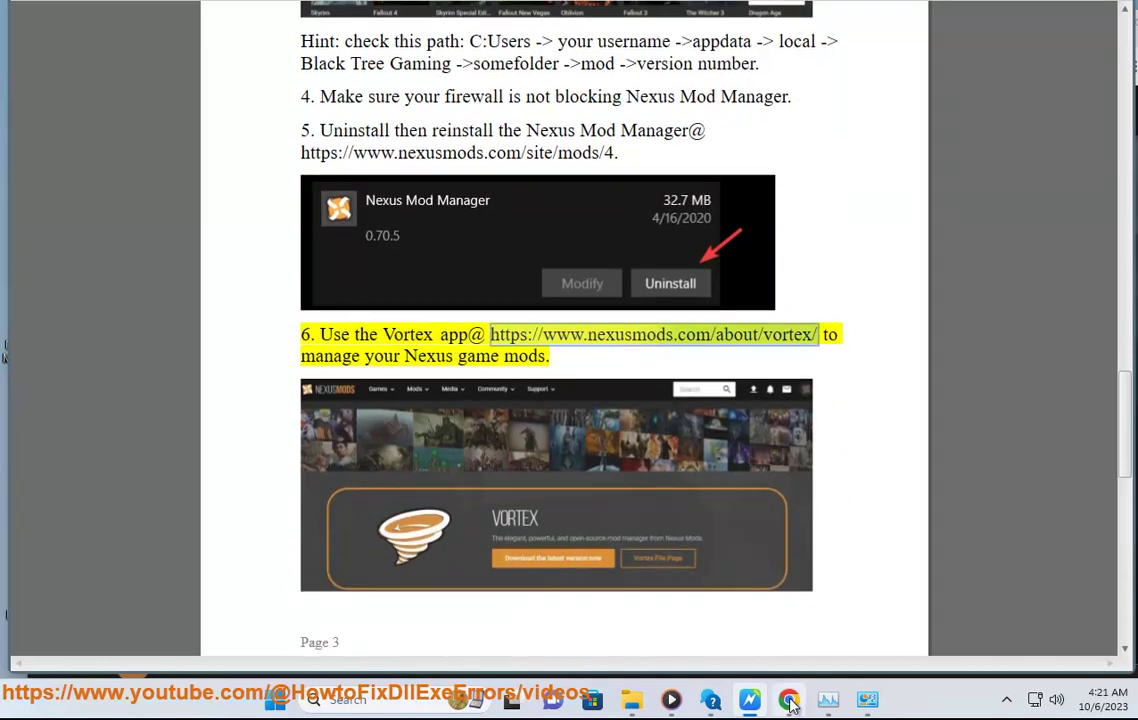
{"action": "left_click", "coordinate": [789, 701]}
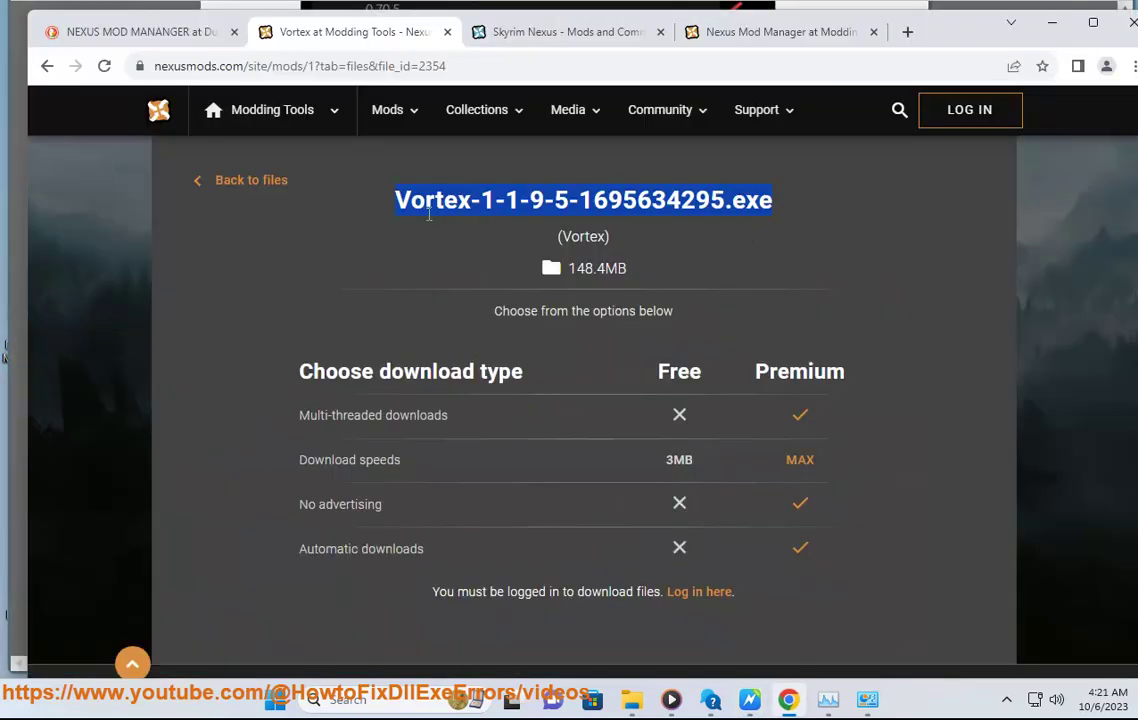